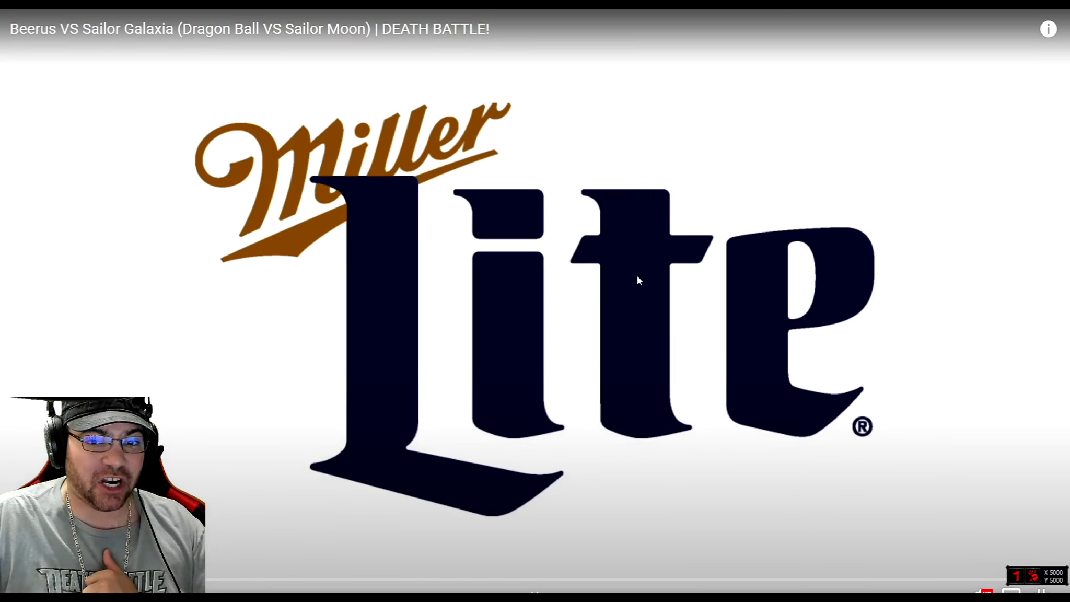
Skip the ad, watch Beerus vs Sailor Galaxia, then leave fullscreen for the vidIQ panel
{"action": "left_click", "coordinate": [598, 243]}
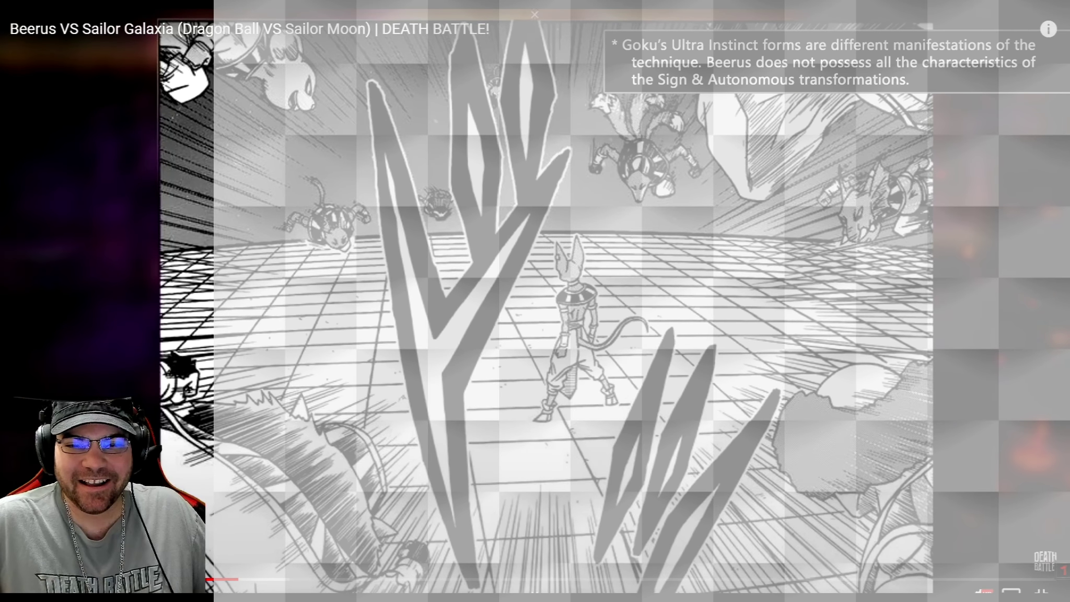
{"action": "left_click", "coordinate": [699, 284]}
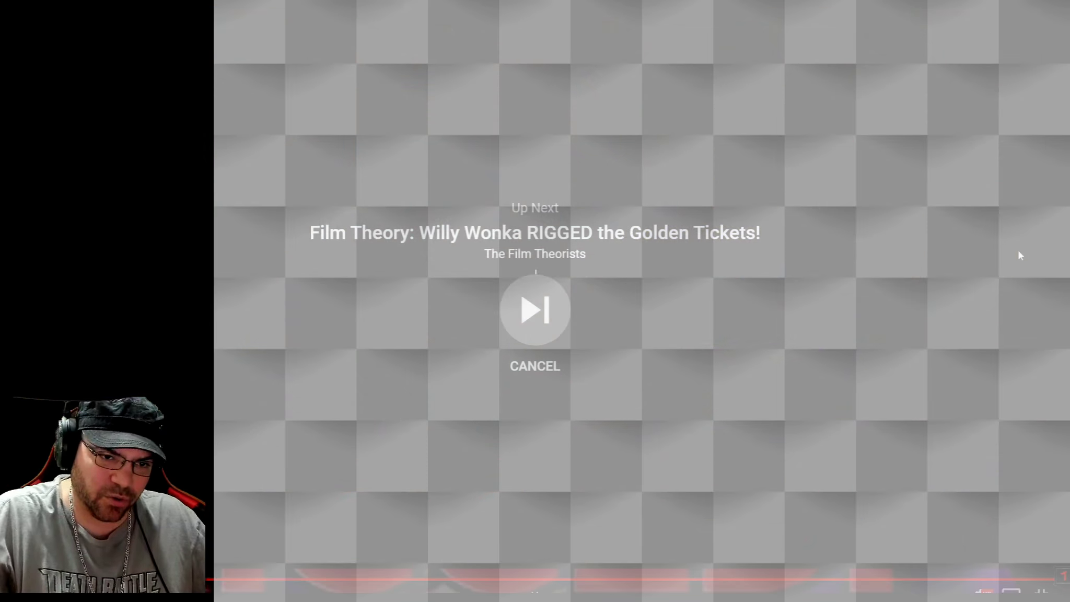
{"action": "double_click", "coordinate": [1019, 249]}
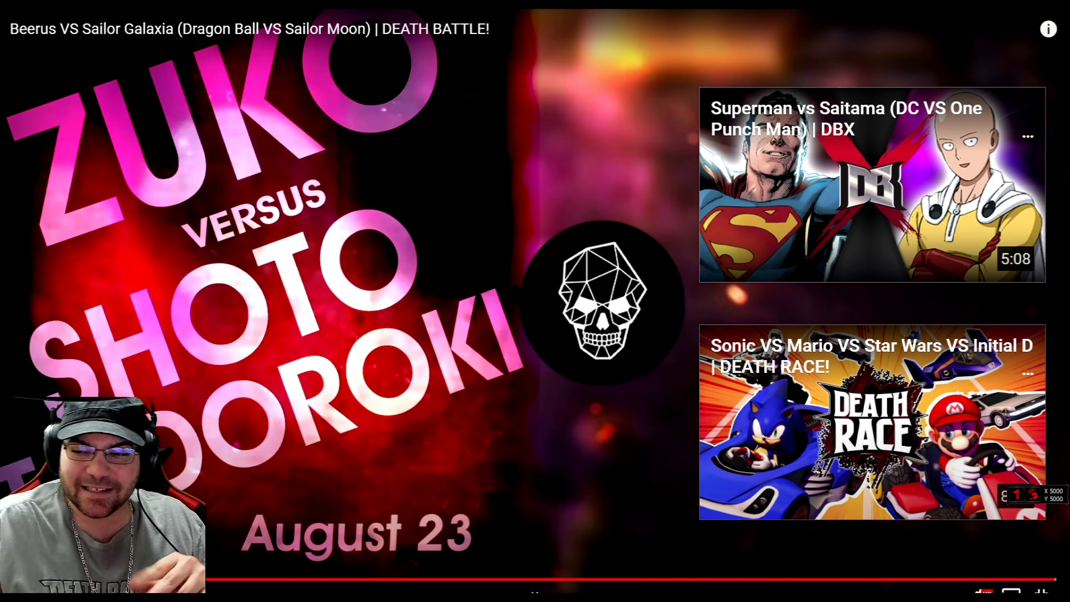
{"action": "left_click", "coordinate": [1045, 589]}
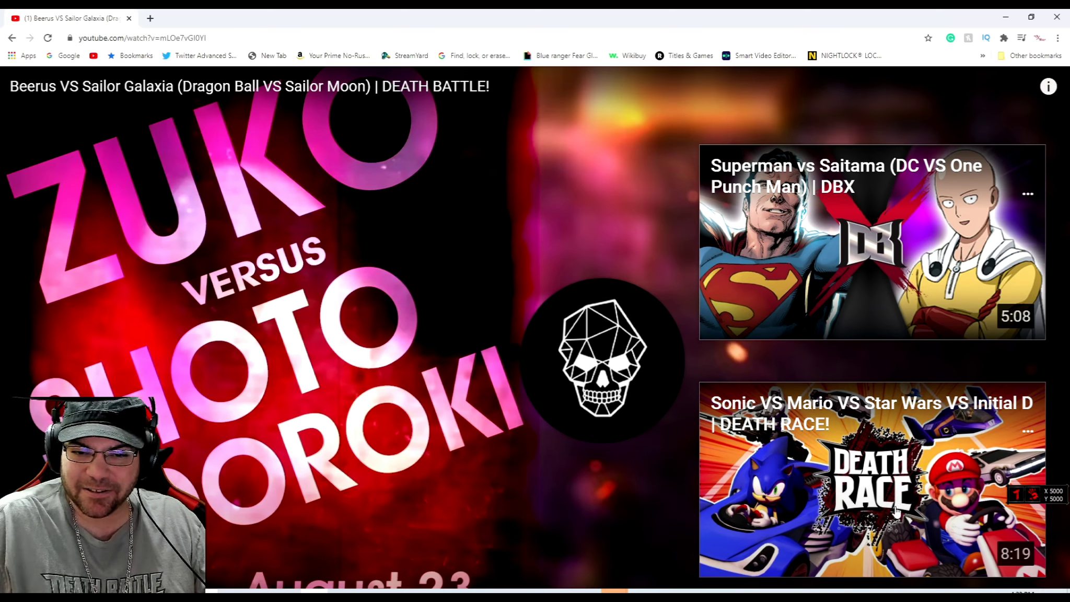
{"action": "scroll", "coordinate": [342, 415], "scroll_direction": "down", "scroll_amount": 1}
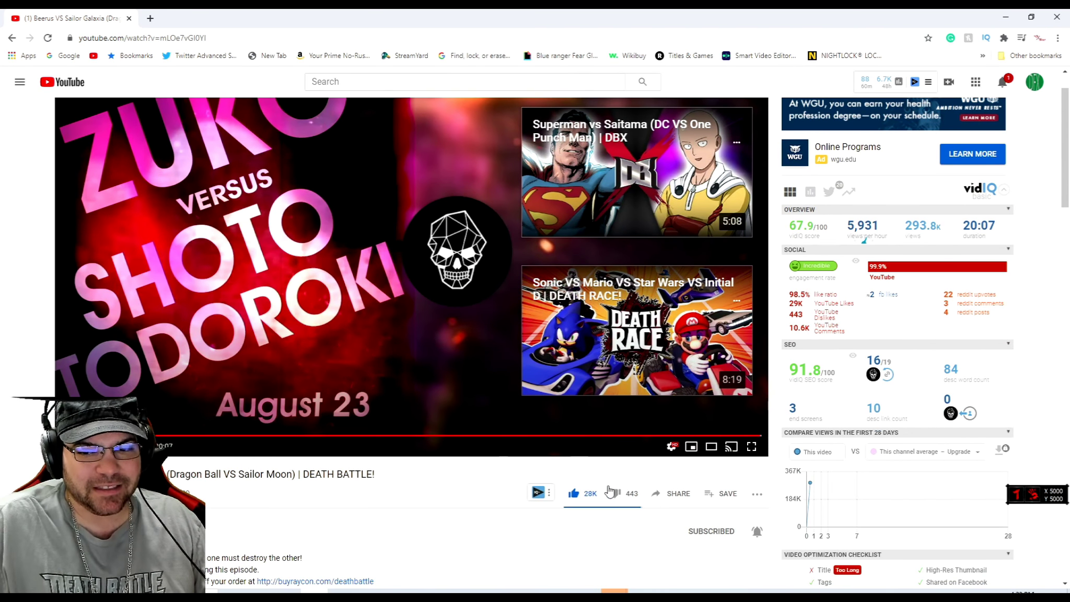
{"action": "double_click", "coordinate": [23, 242]}
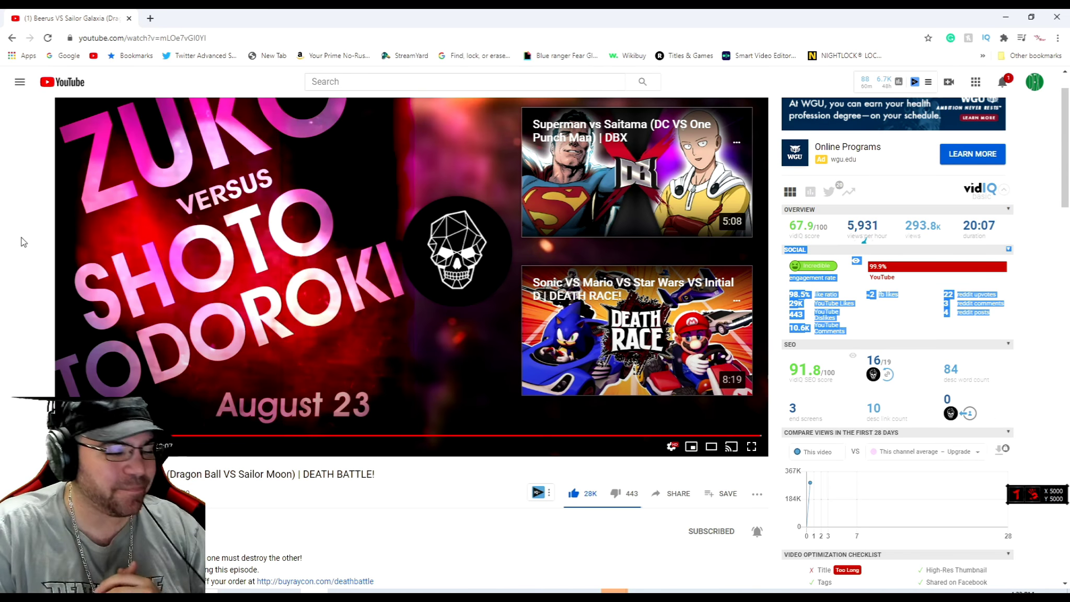
{"action": "scroll", "coordinate": [81, 326], "scroll_direction": "up", "scroll_amount": 1}
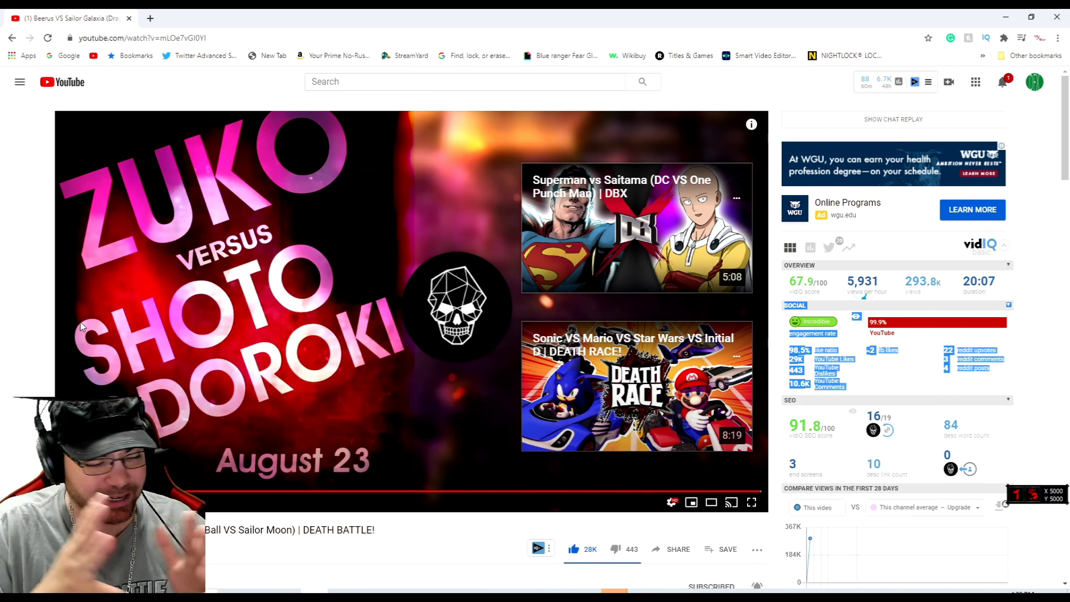